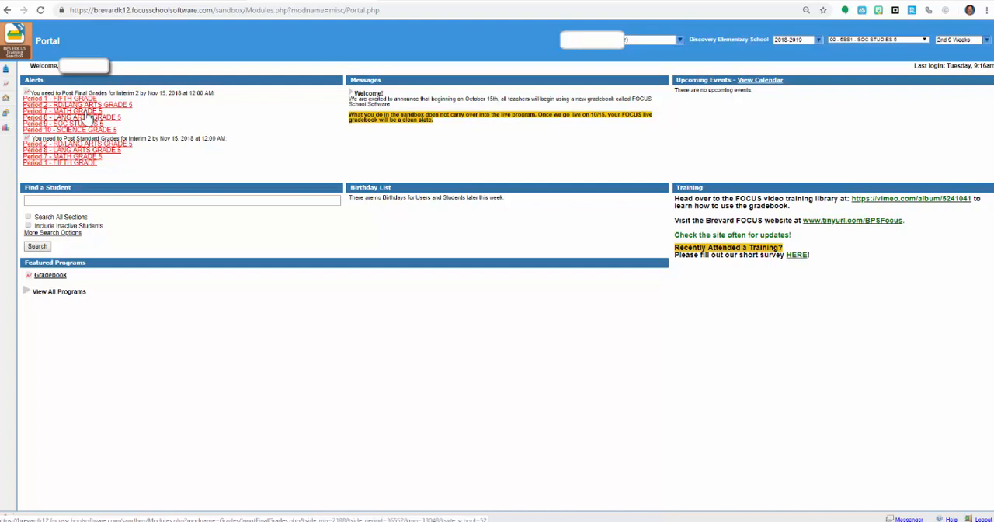
Post the Interim 2 final grades for the period 2 RD/LANG ARTS GRADE 5 class from the gradebook grades.
mouse_move(10, 90)
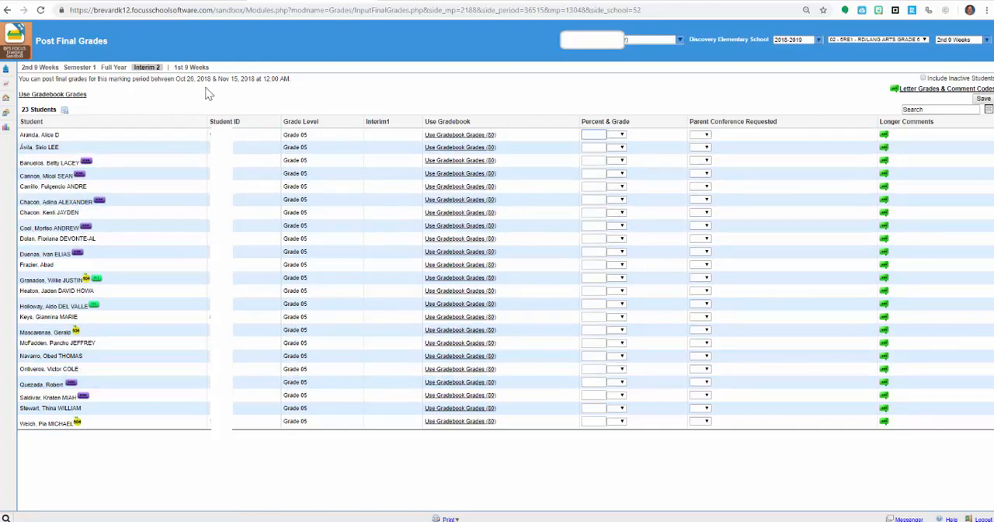
left_click(66, 96)
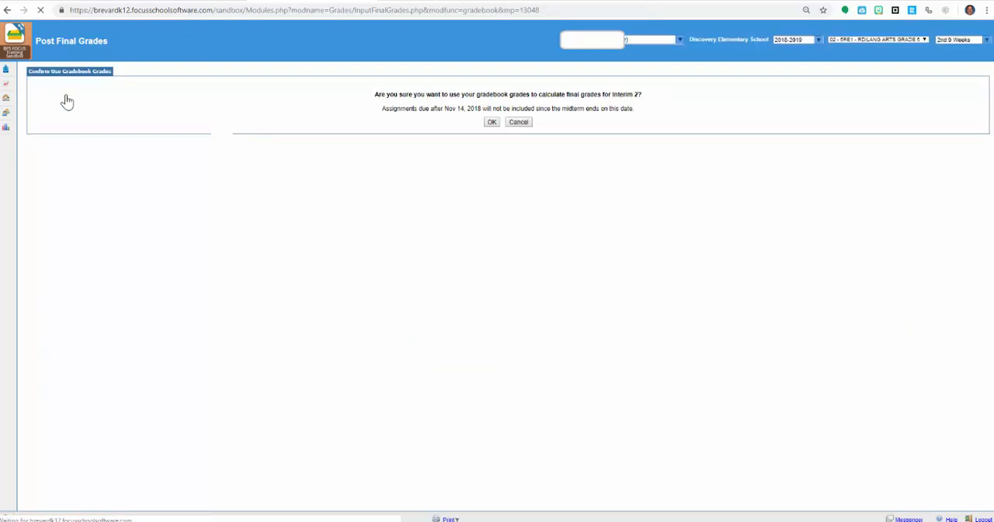
left_click(493, 123)
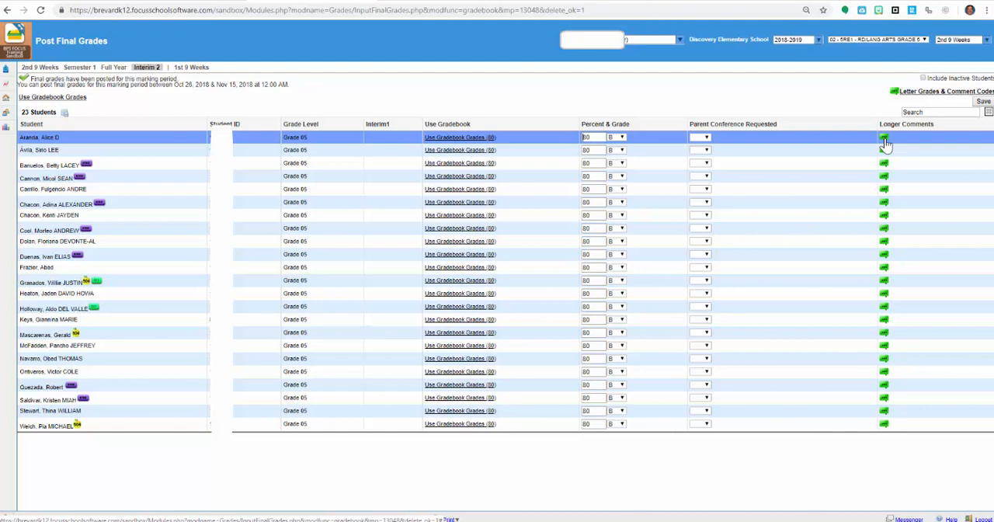
Add a report card comment with the teacher's name and "Gradebook comments" for the first listed student, and save it.
left_click(885, 140)
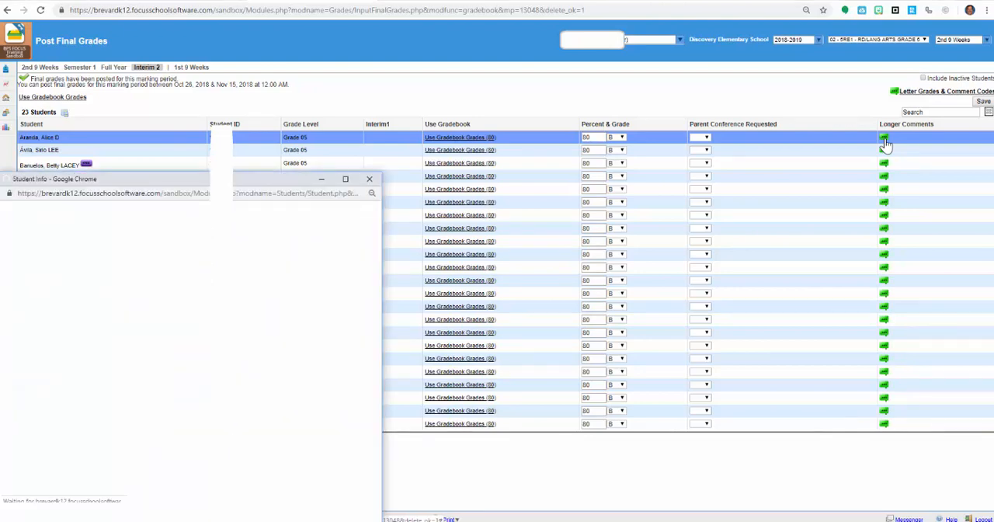
left_click(184, 298)
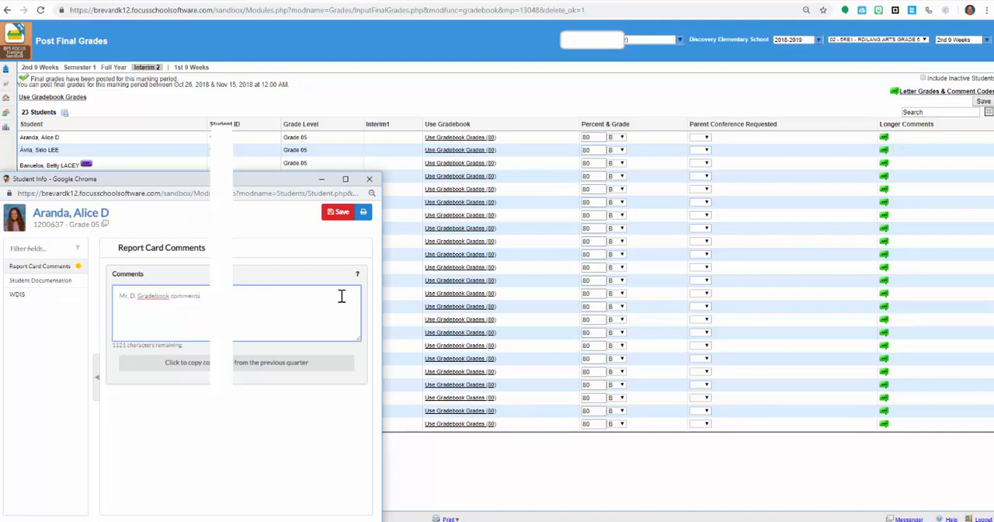
left_click(335, 215)
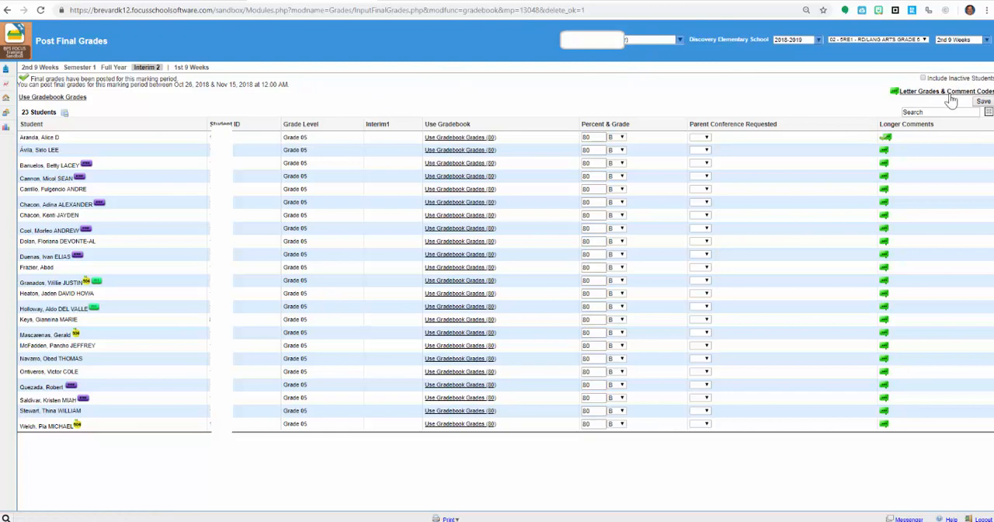
Return to the portal, reopen Post Final Grades for 02 - 5RE1 - RD/LANG ARTS GRADE 5, and show Interim 2.
left_click(17, 53)
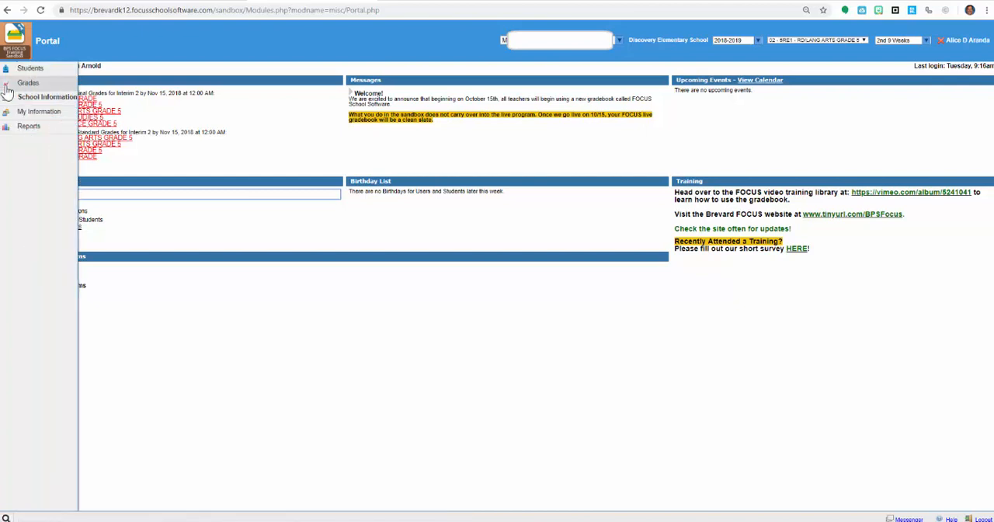
mouse_move(9, 86)
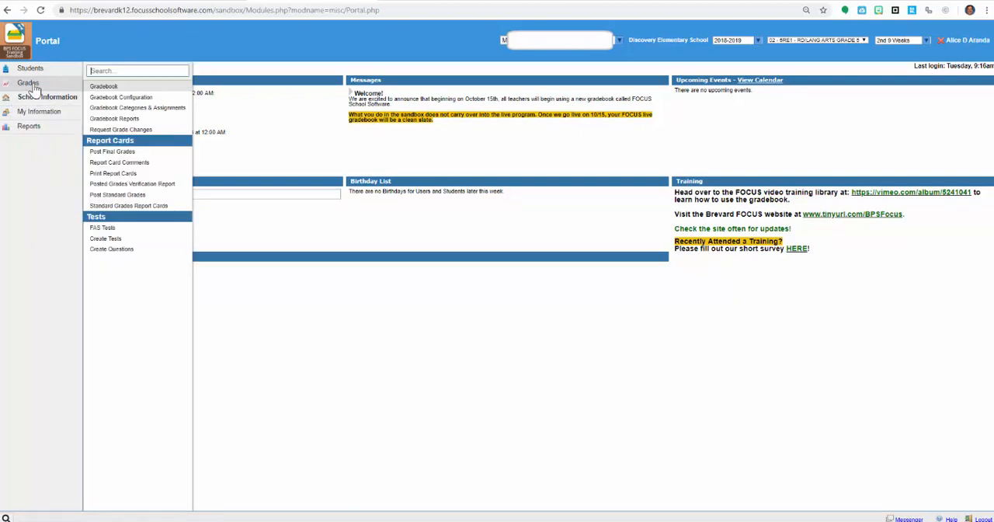
left_click(120, 153)
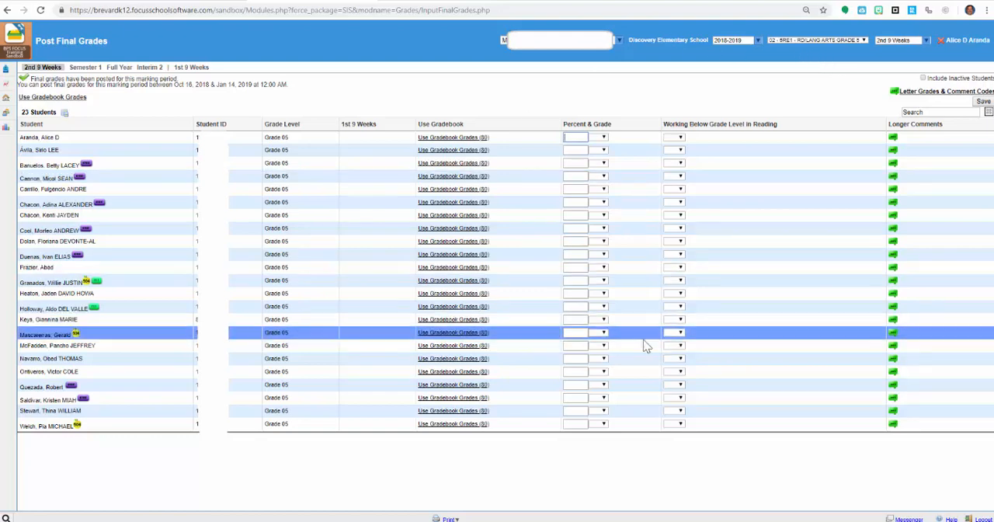
left_click(829, 43)
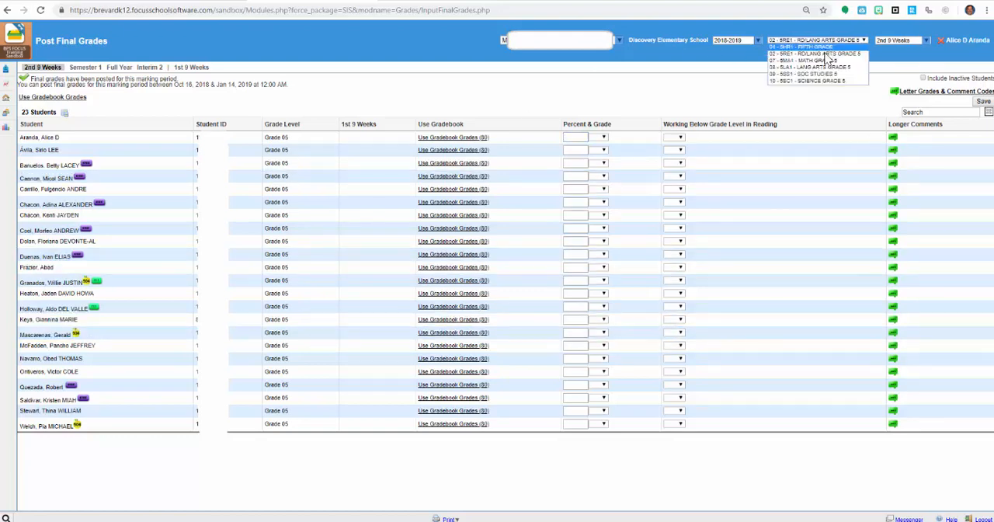
left_click(827, 53)
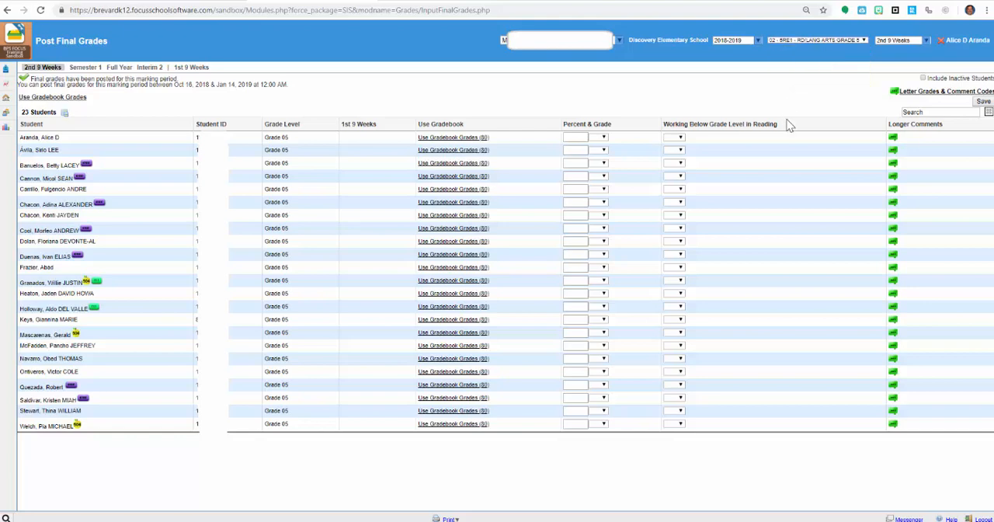
left_click(53, 97)
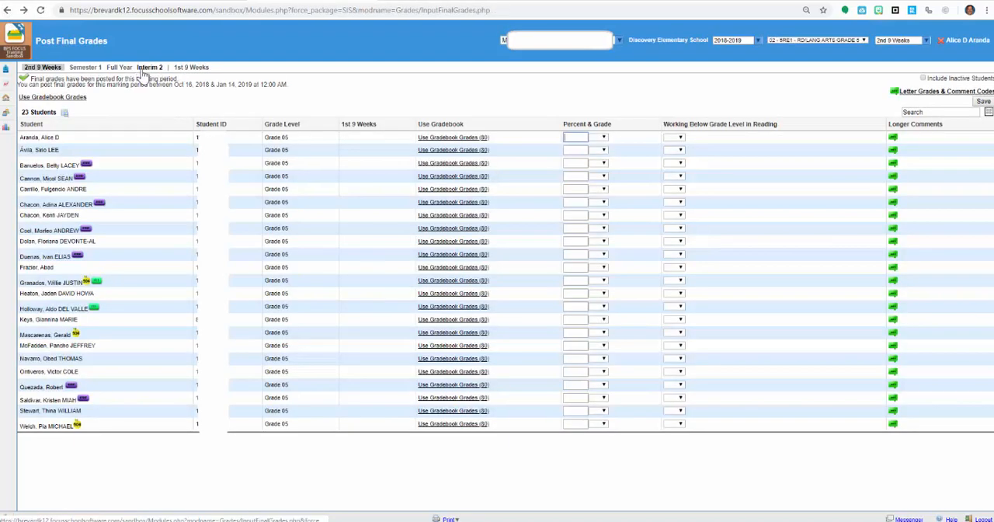
left_click(150, 69)
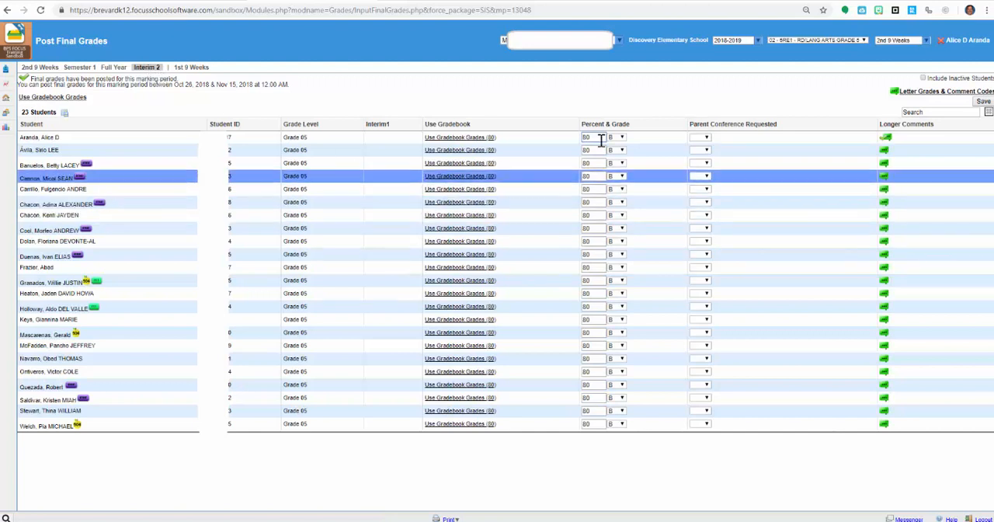
Switch to the 07 - 5MA1 - MATH GRADE 5 class and post its Interim 2 grades from the gradebook.
left_click(818, 40)
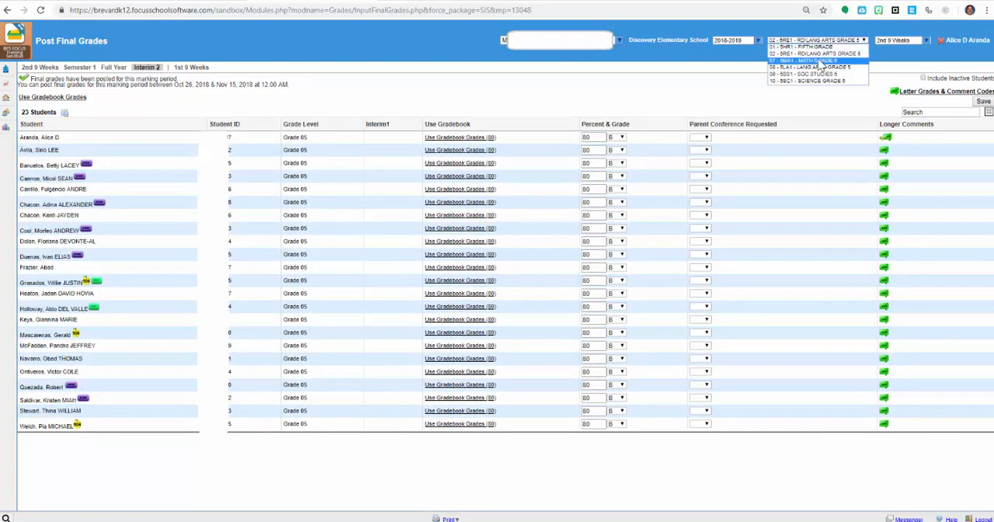
left_click(820, 62)
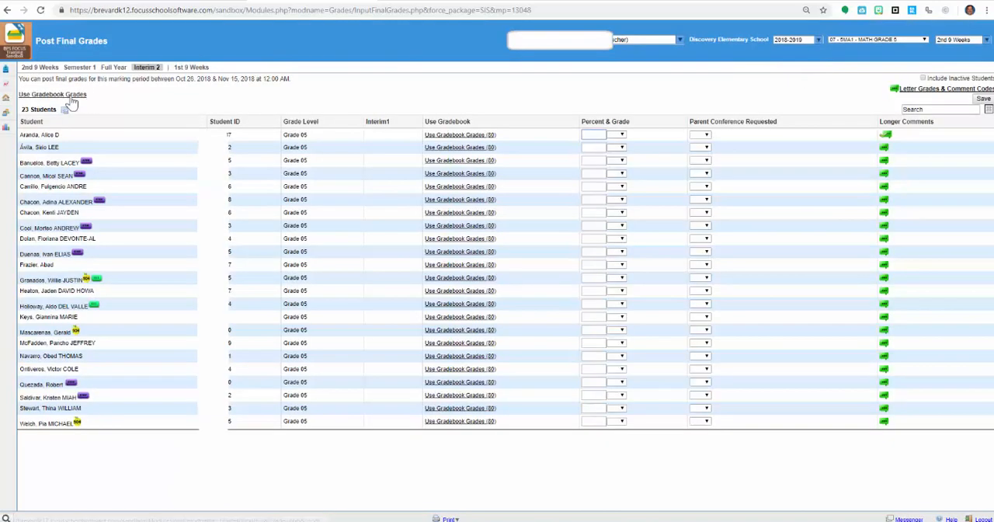
left_click(70, 97)
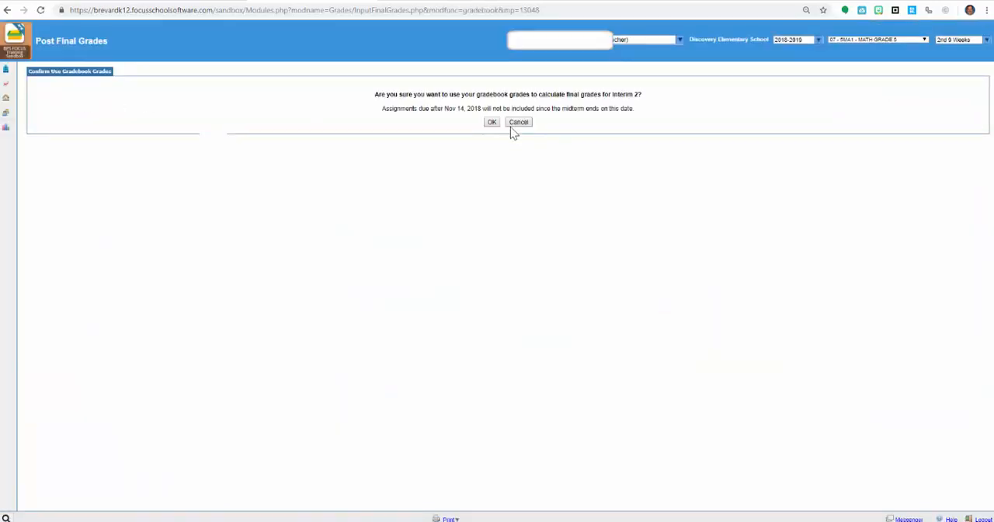
left_click(492, 123)
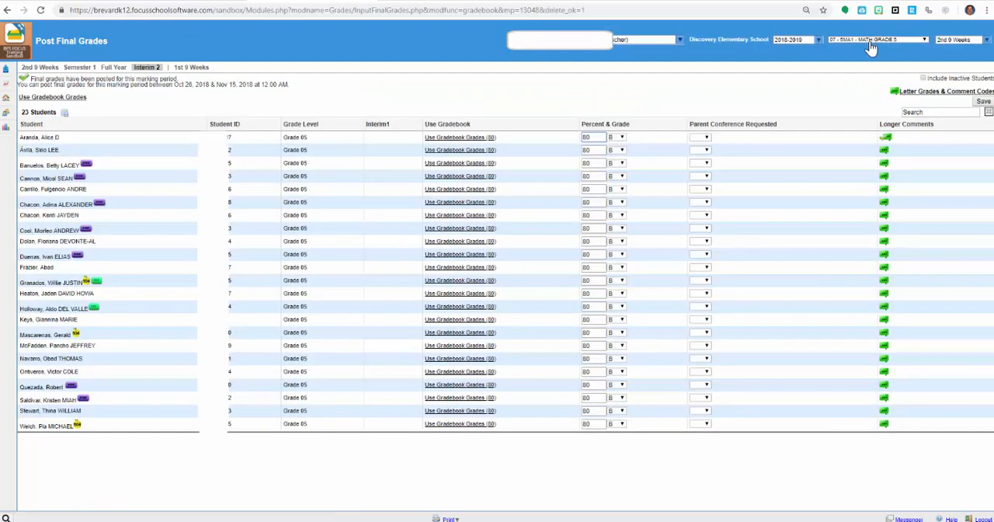
Switch to the 01 - 5HR1 - FIFTH GRADE class and set Parent Conference Requested to Yes for the first listed student.
left_click(872, 40)
left_click(871, 47)
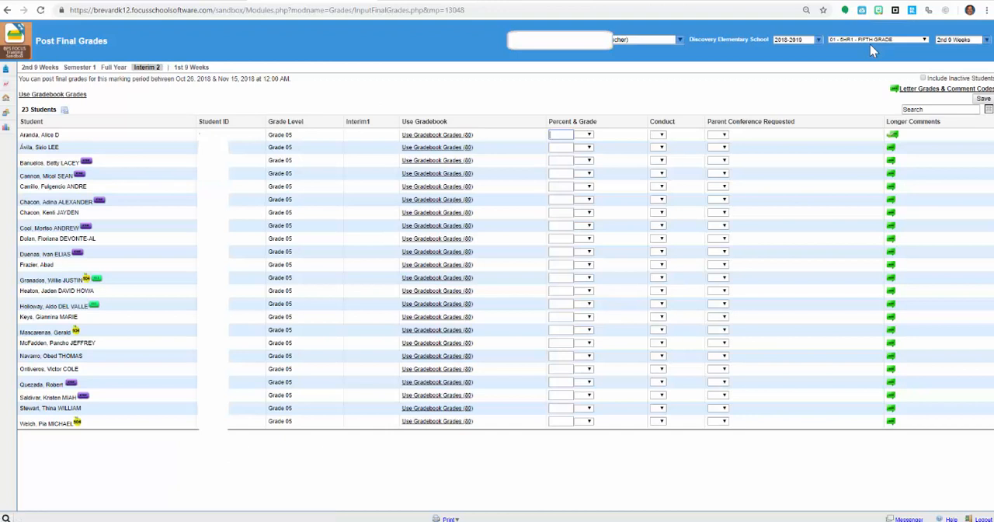
left_click(661, 135)
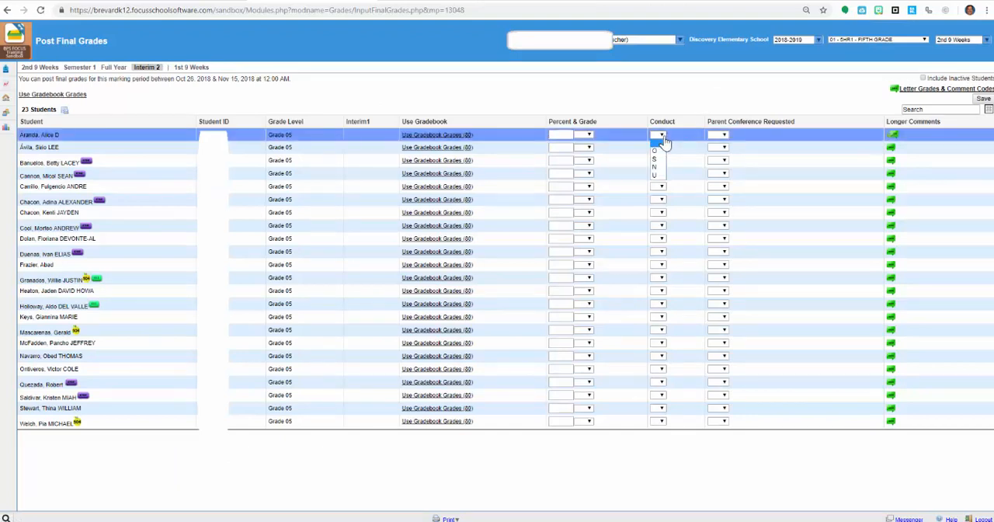
left_click(724, 136)
left_click(723, 136)
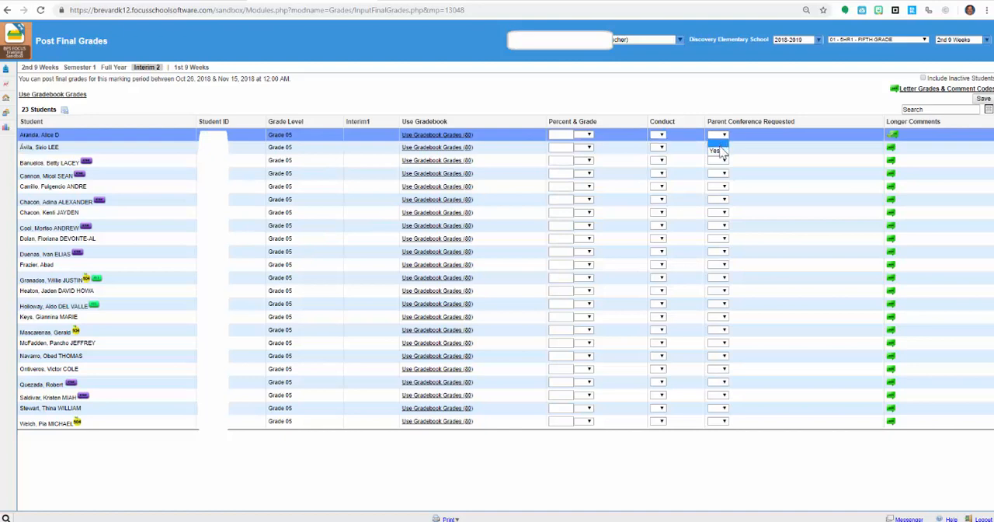
left_click(722, 152)
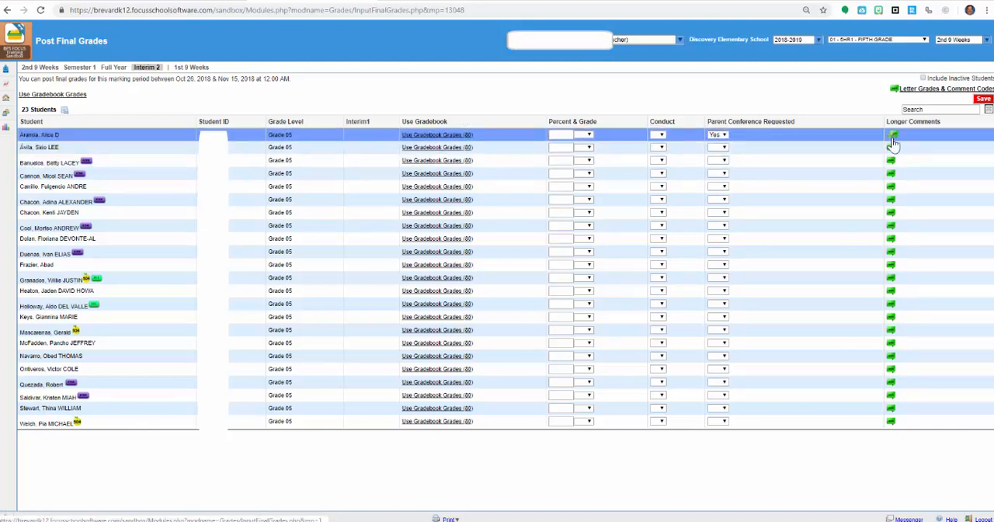
Enter placeholder text as the second listed student's report card comment and save it.
left_click(891, 150)
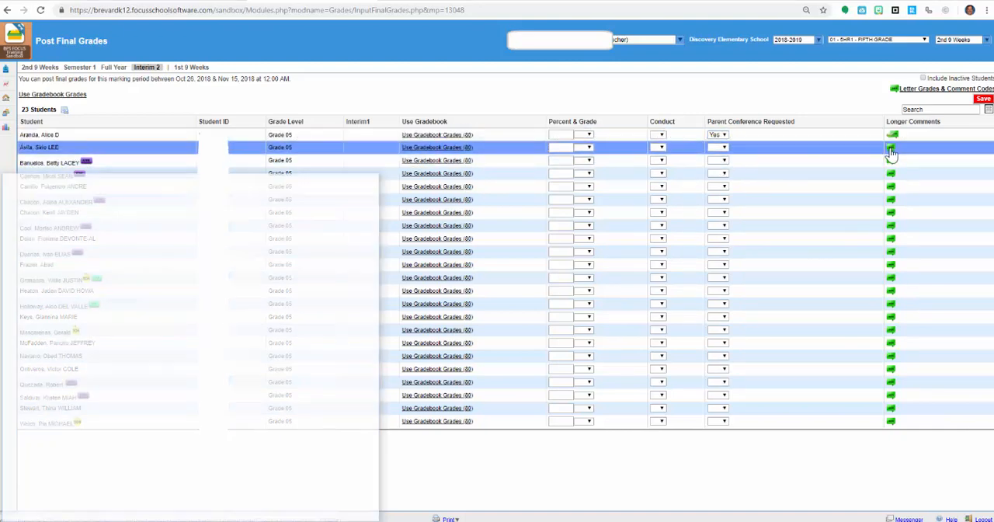
left_click(167, 299)
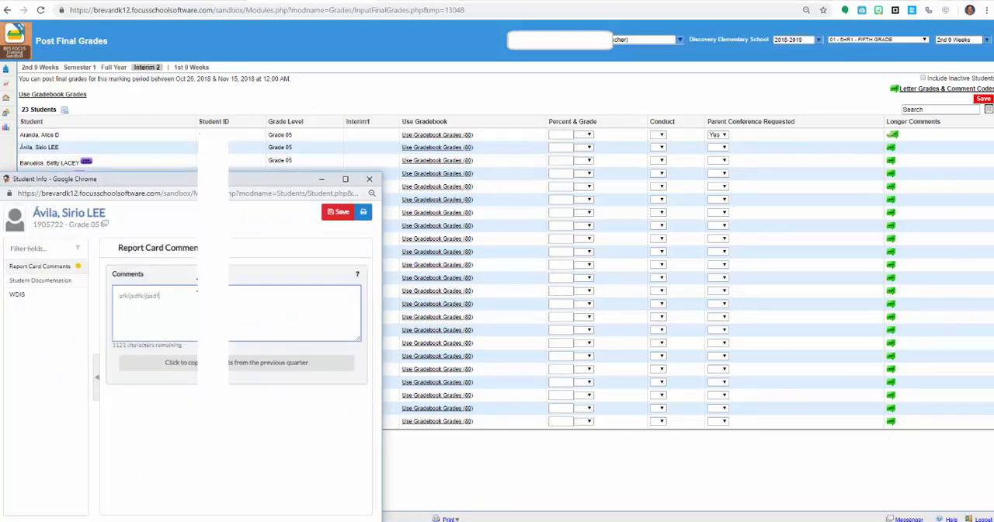
left_click(339, 214)
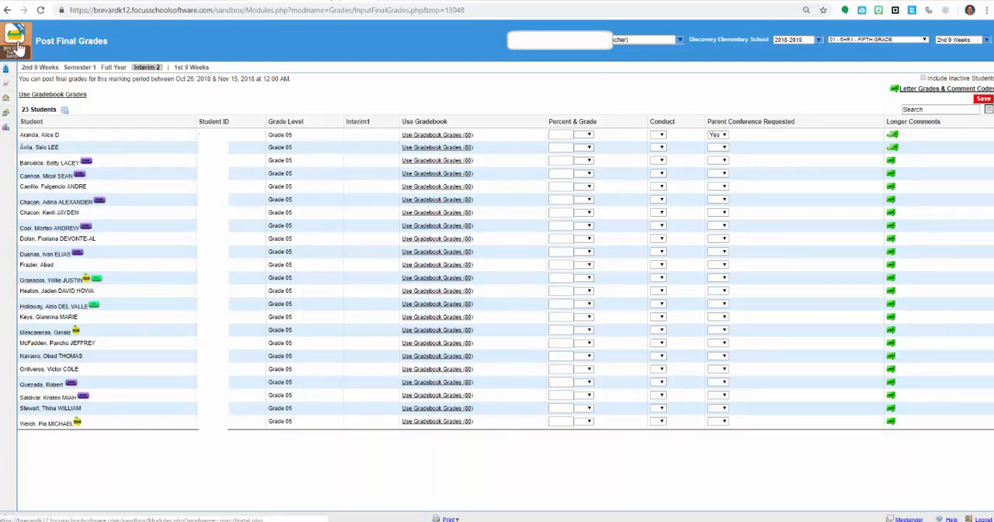
Try to return to the portal, stay on the page instead, and save the pending Interim 2 entries.
left_click(16, 47)
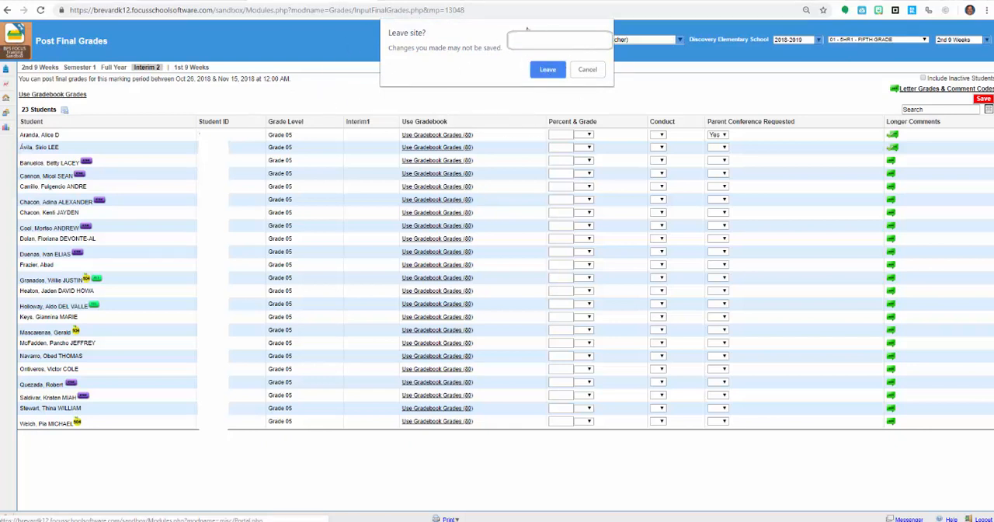
left_click(588, 70)
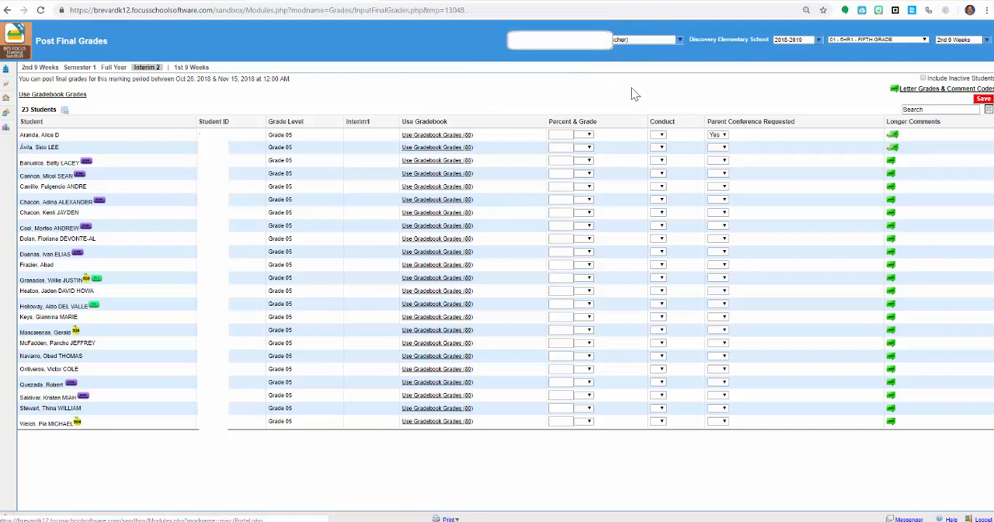
left_click(987, 102)
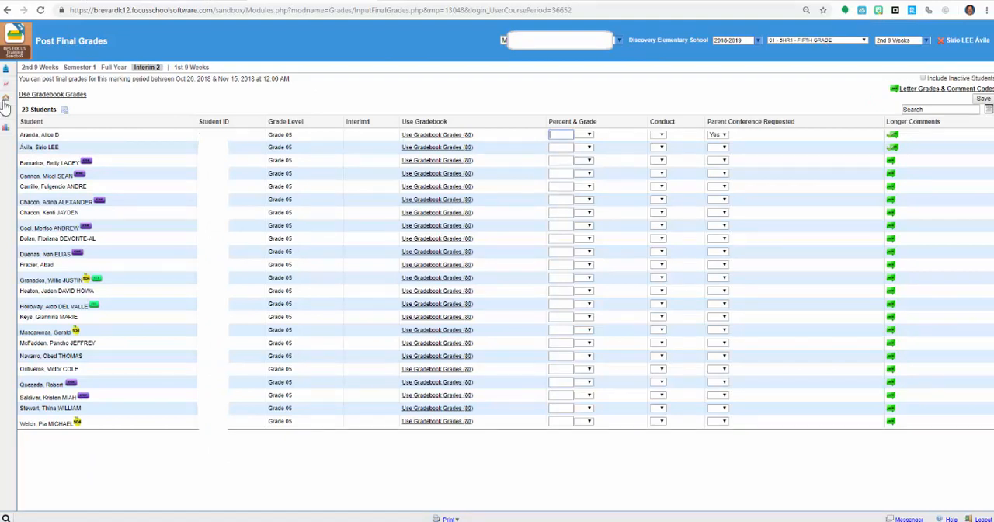
Return to the portal, clear the currently selected student, and open Print Report Cards.
left_click(17, 53)
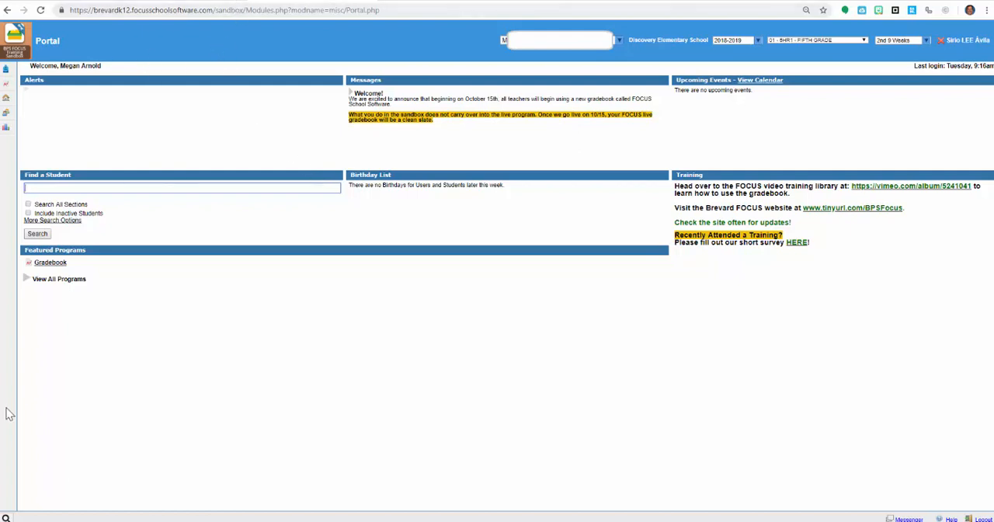
left_click(940, 40)
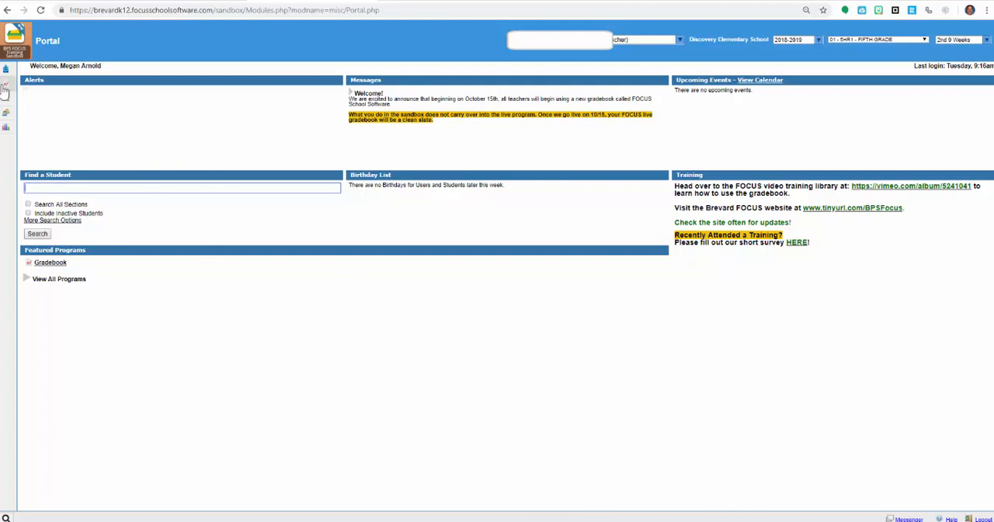
mouse_move(7, 85)
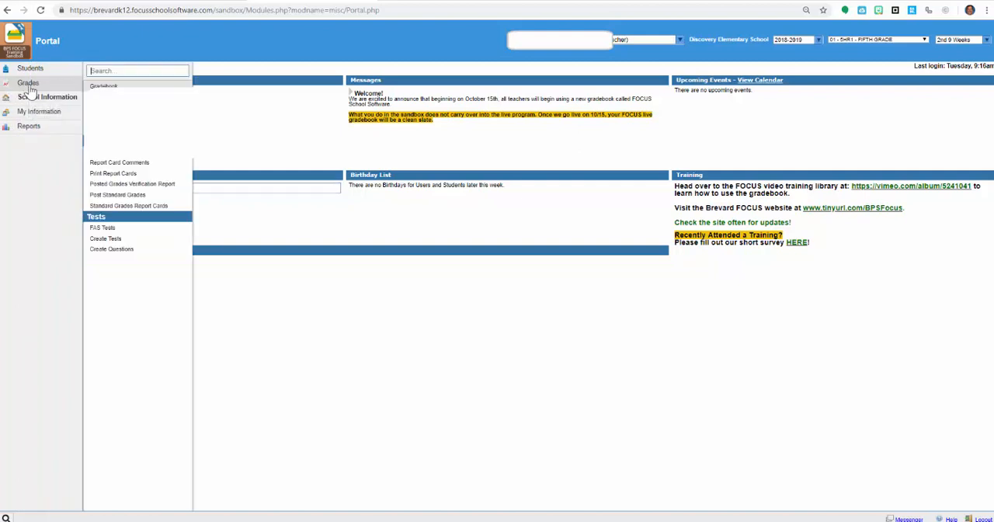
left_click(117, 173)
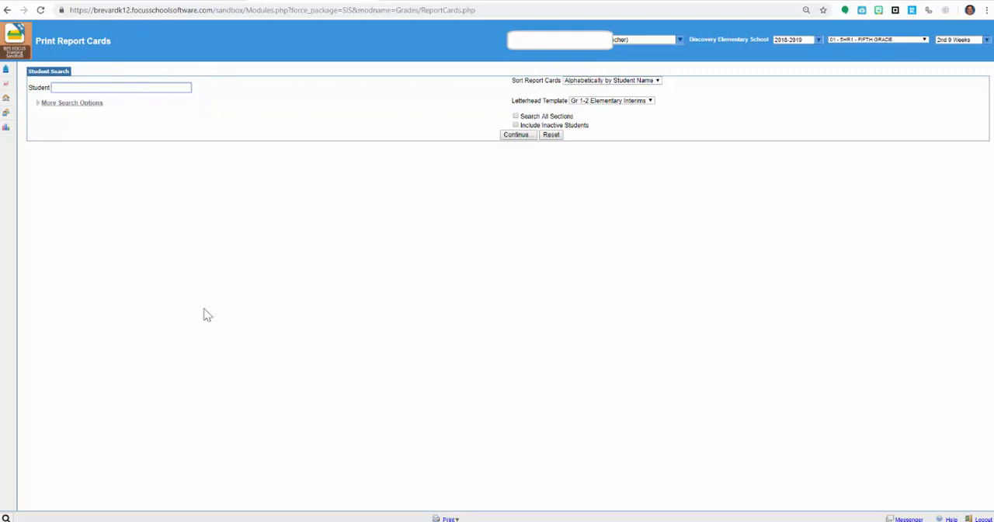
List the students for report cards sorted Alphabetically by Student Name with the Gr 3-6 Elementary Interims letterhead template.
left_click(605, 81)
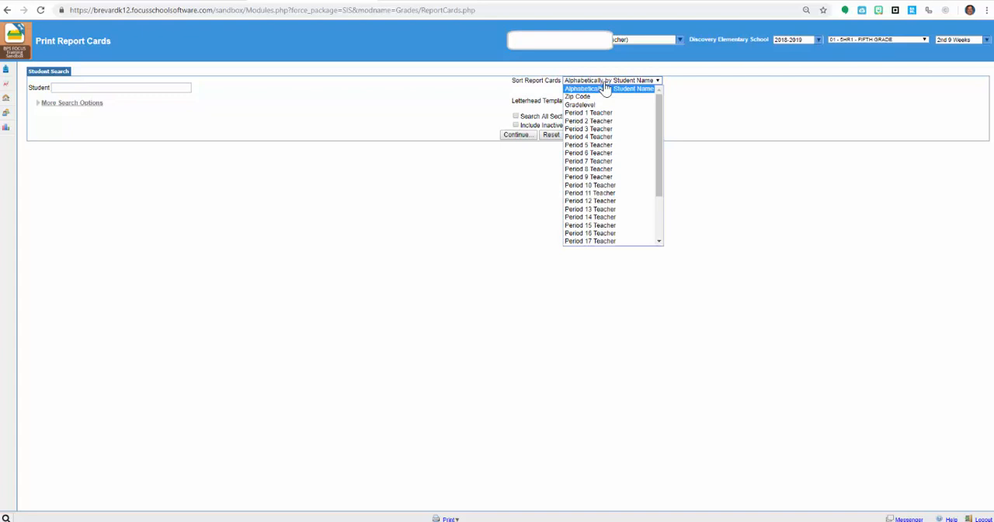
left_click(606, 90)
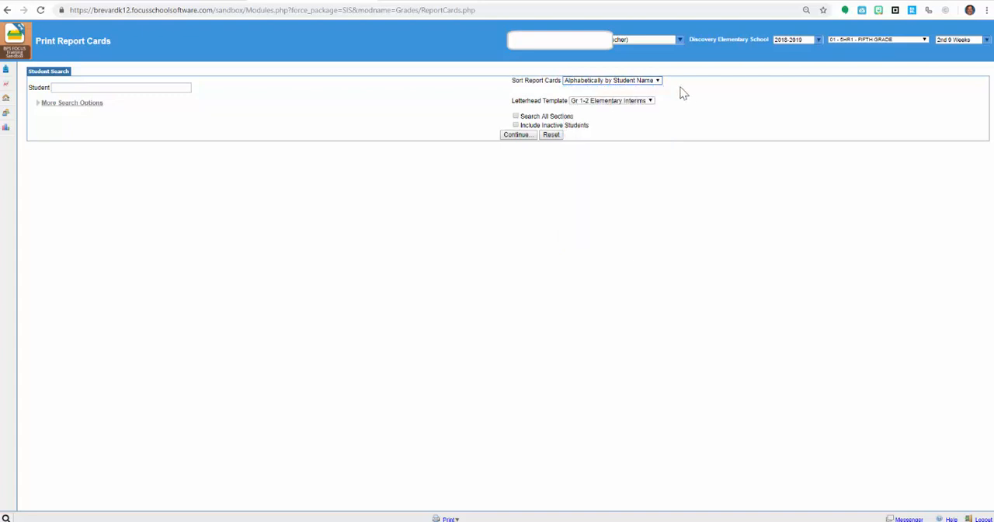
left_click(631, 102)
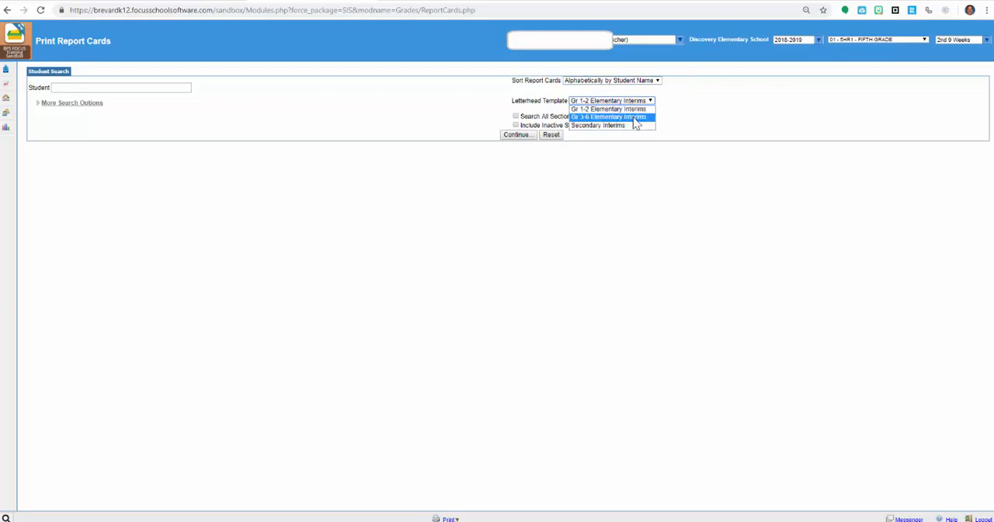
left_click(652, 125)
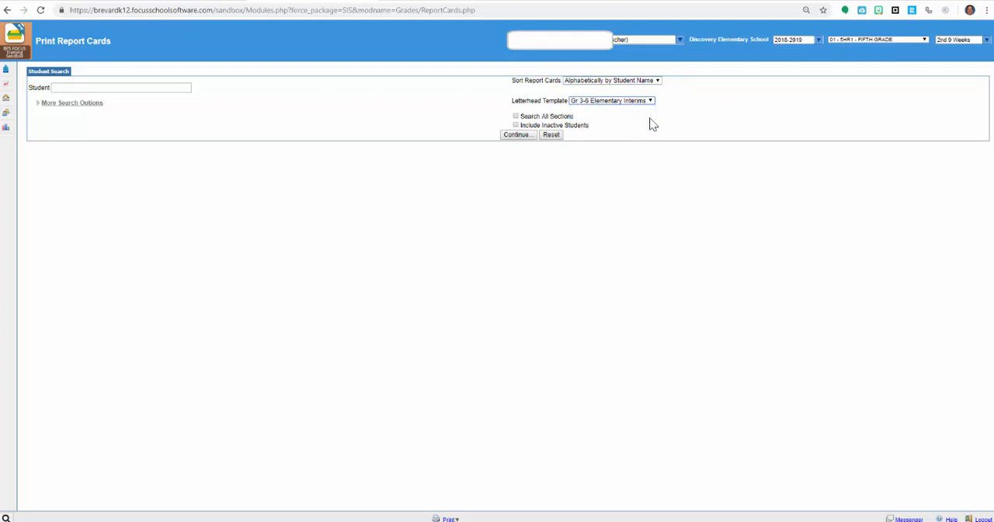
left_click(518, 136)
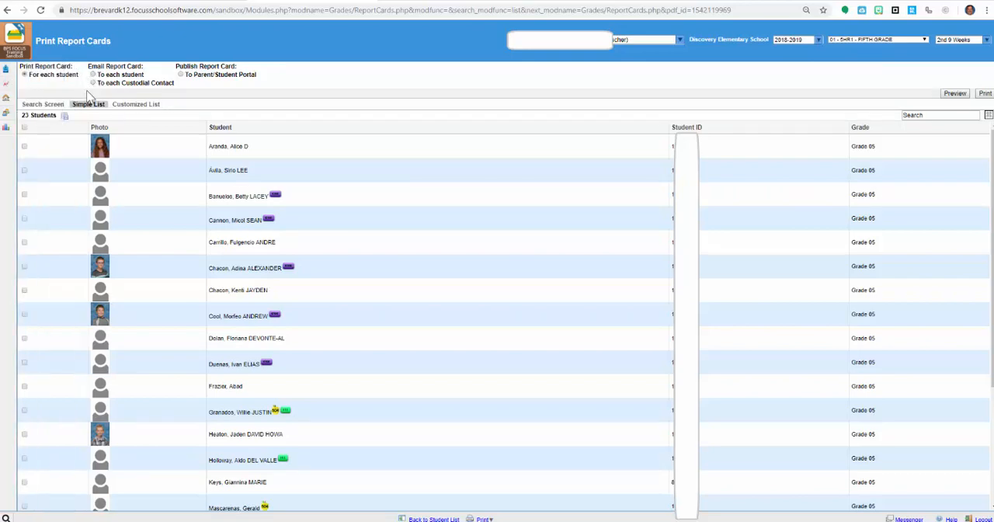
Select every student in the list, generate the printable interim reports, and return to the student list.
left_click(24, 128)
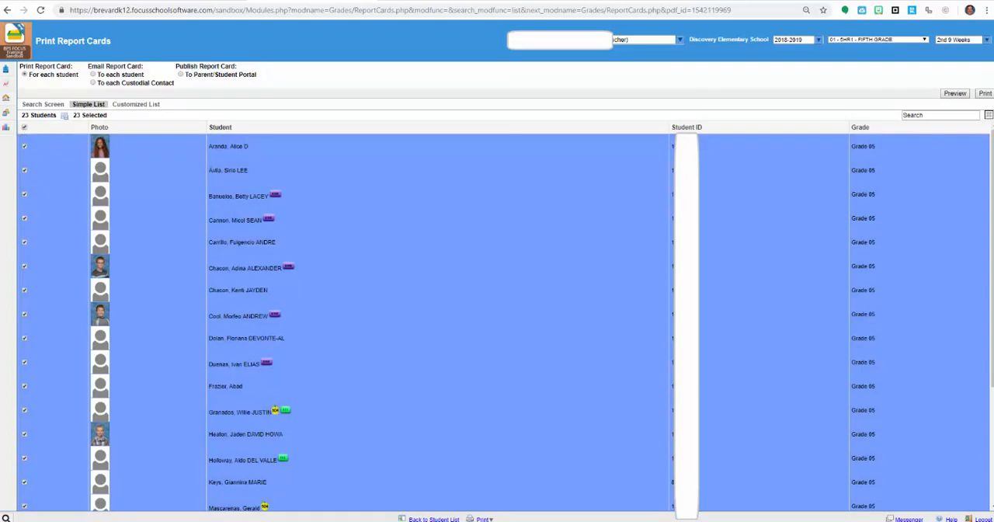
left_click(985, 94)
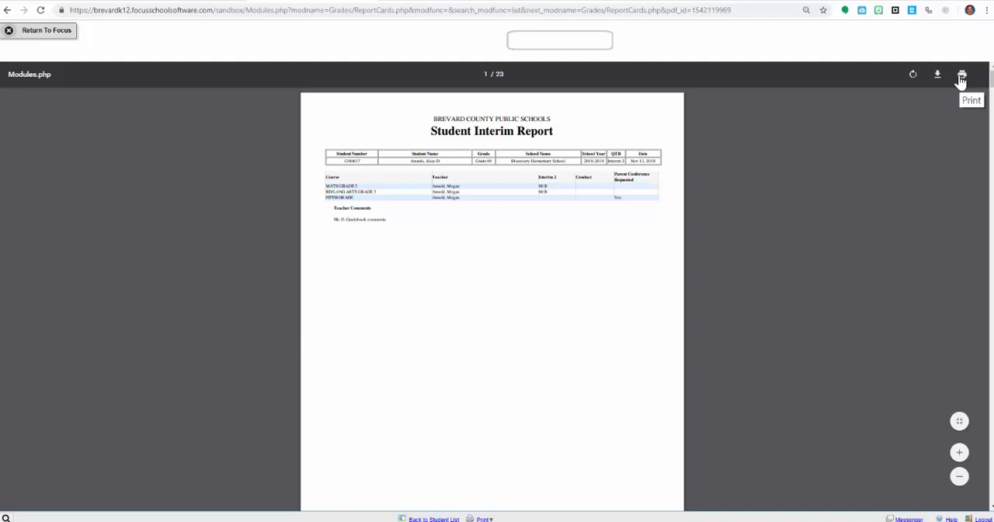
left_click(50, 31)
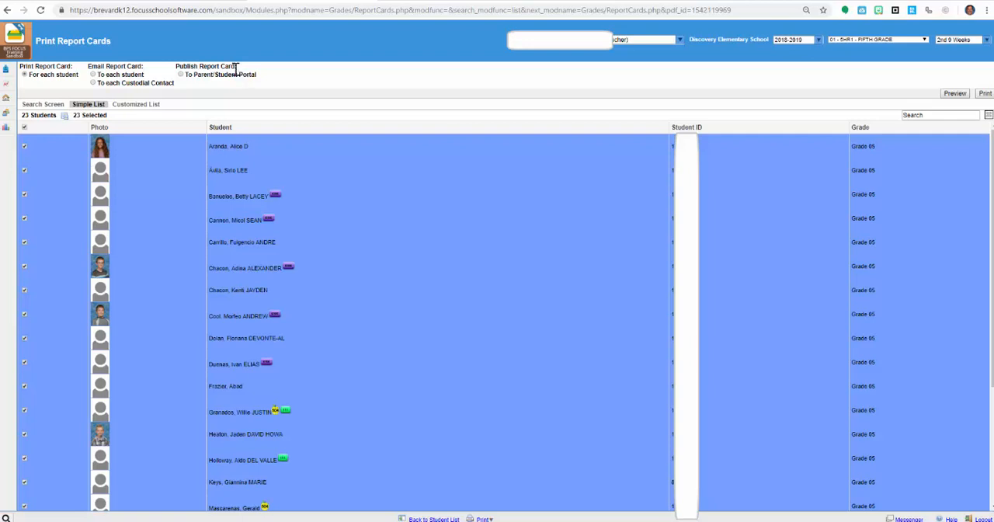
Publish the selected students' report cards to the Parent/Student Portal.
left_click(180, 75)
left_click(979, 94)
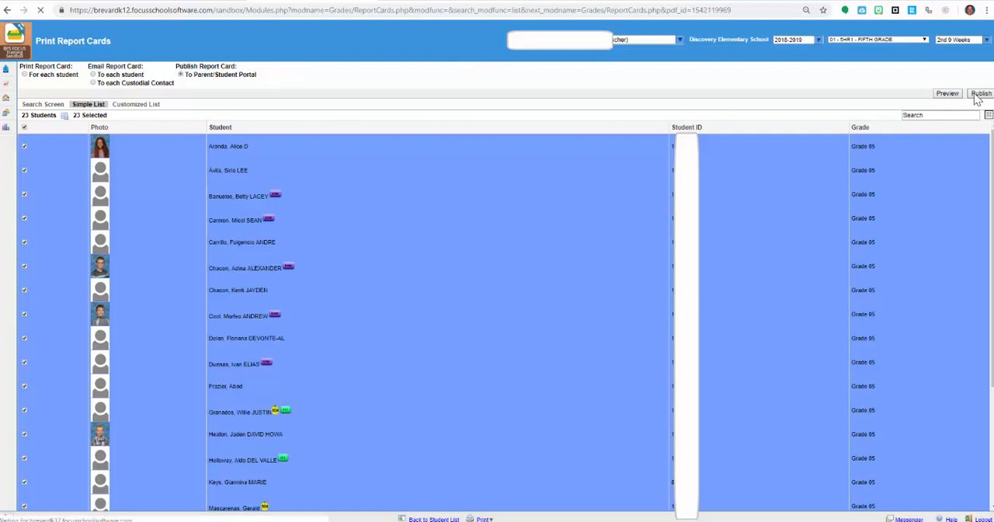